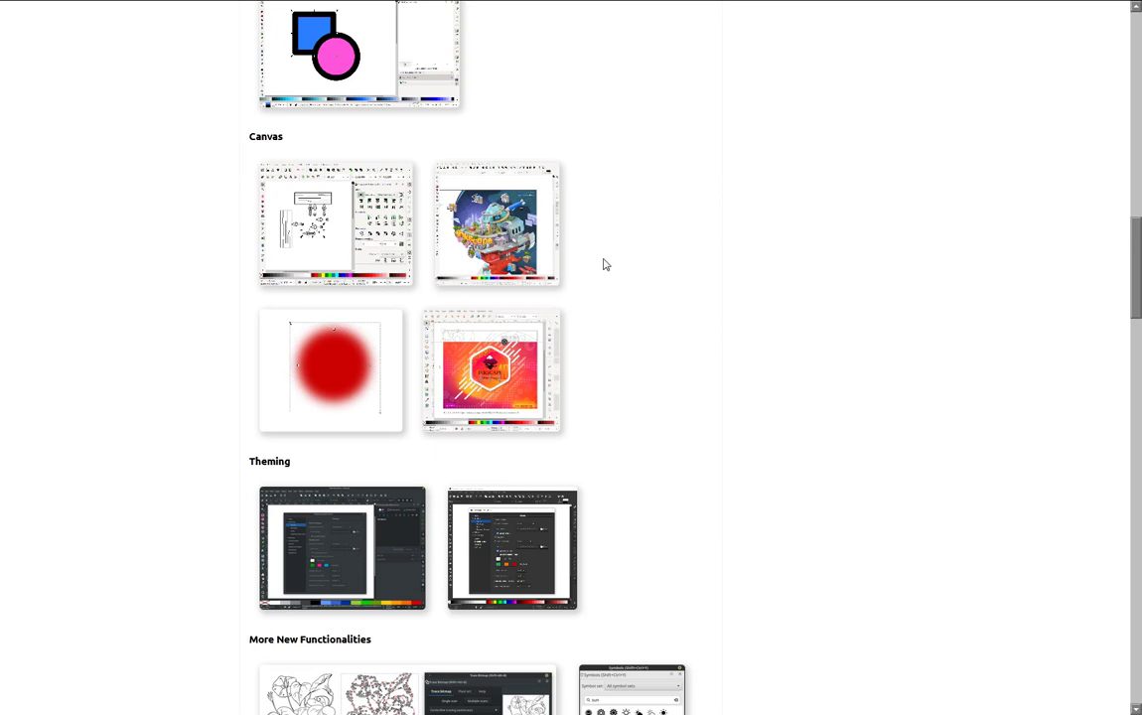
# Step: Preview and close the island artwork, red blurred circle, splash-screen and both Theming animations
pyautogui.click(485, 234)
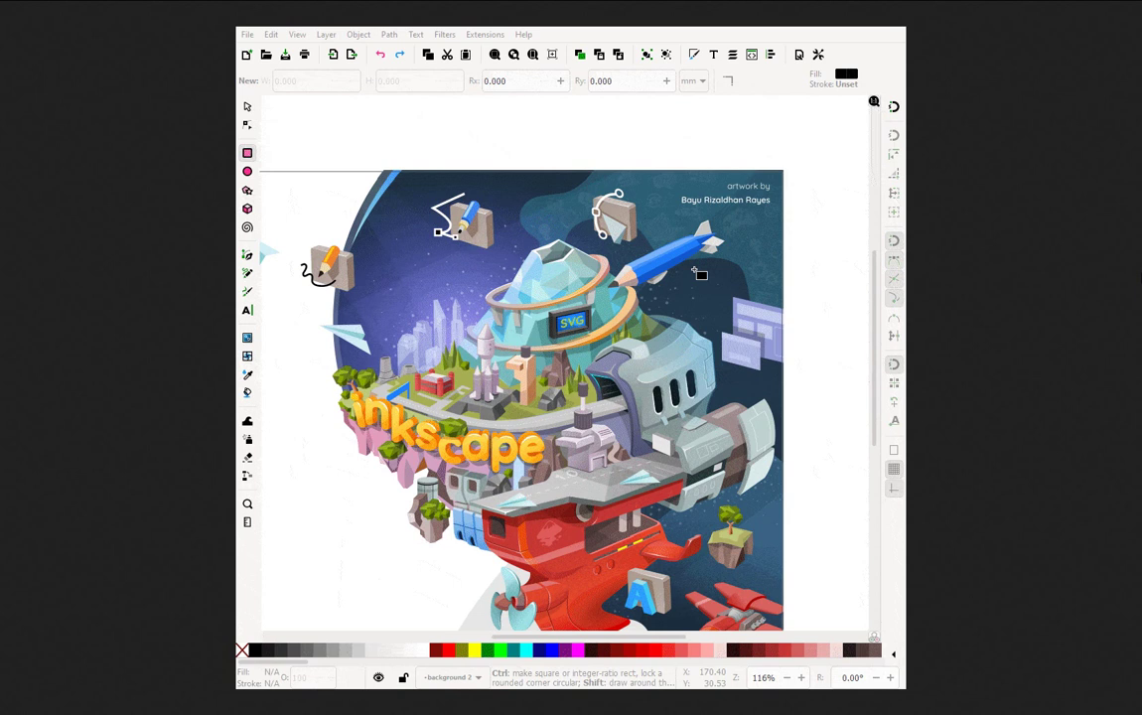
pyautogui.click(962, 332)
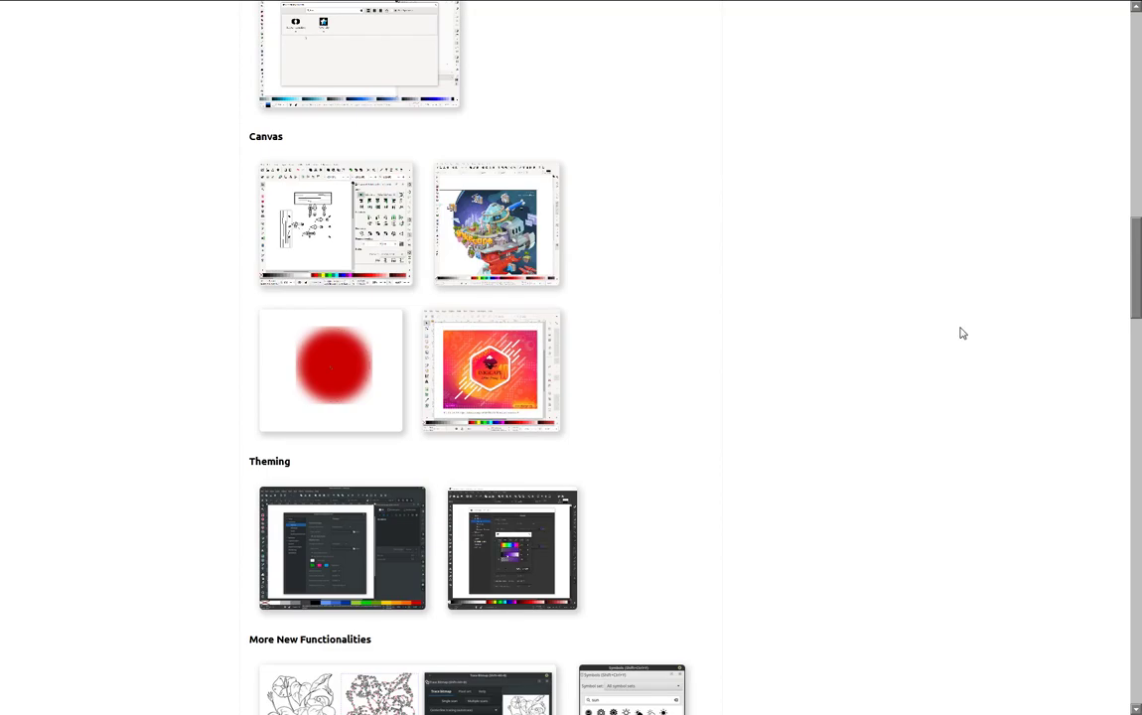
pyautogui.click(351, 390)
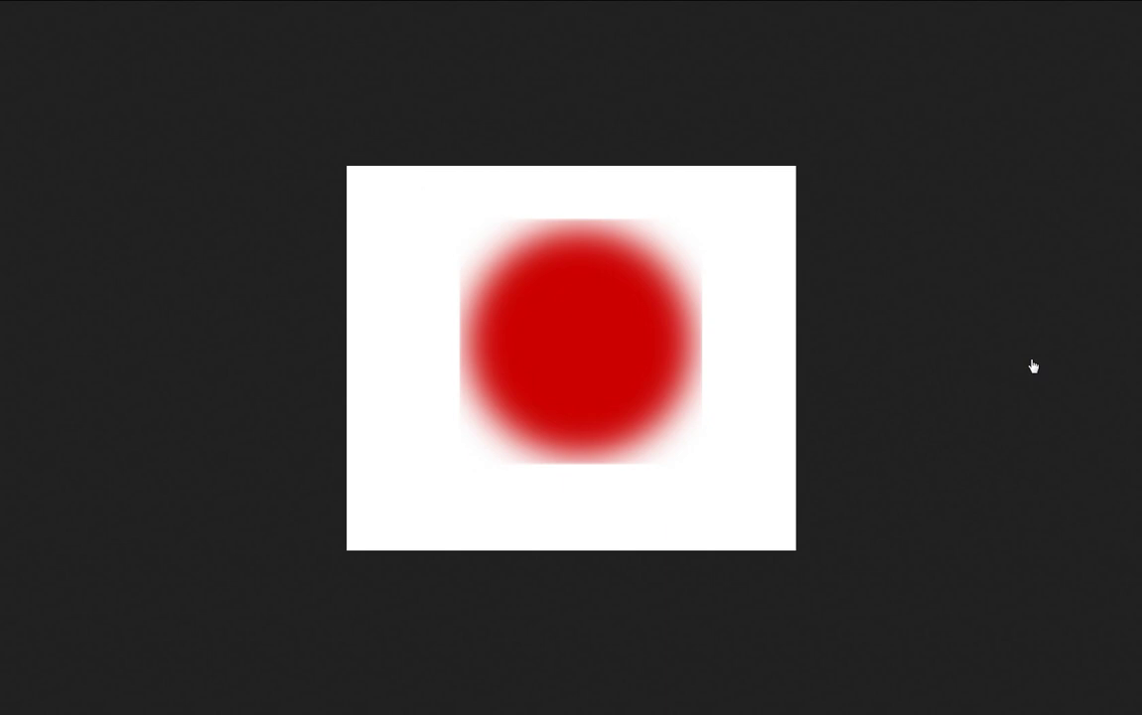
pyautogui.click(1032, 366)
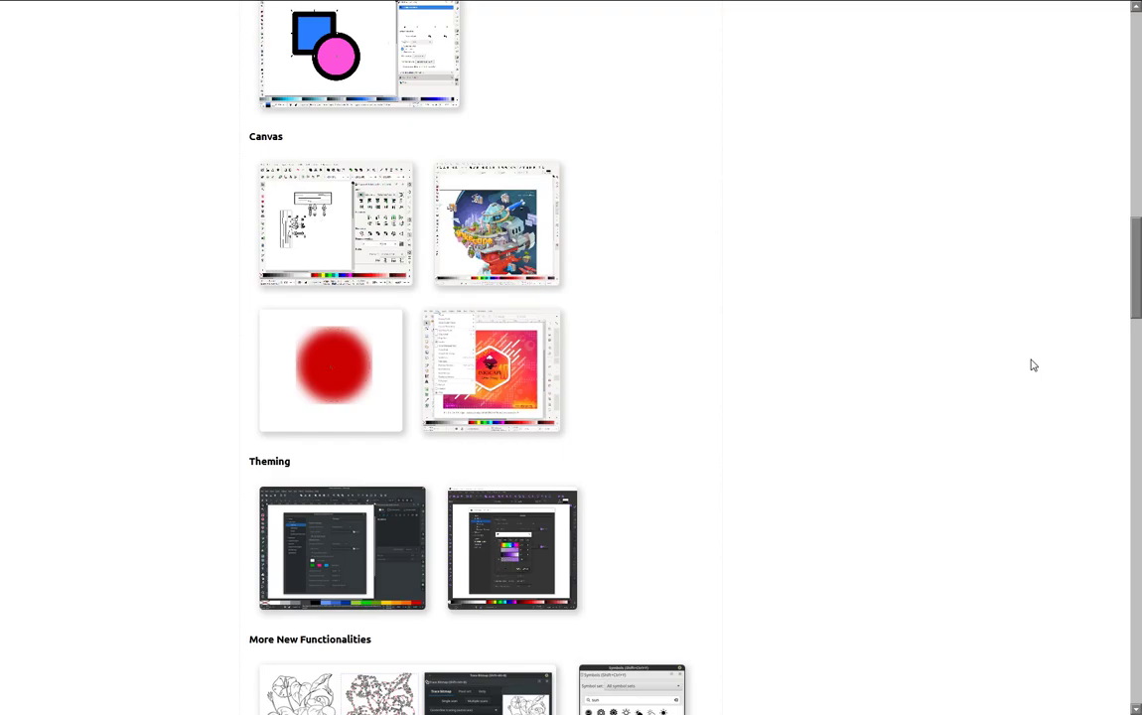
pyautogui.click(520, 383)
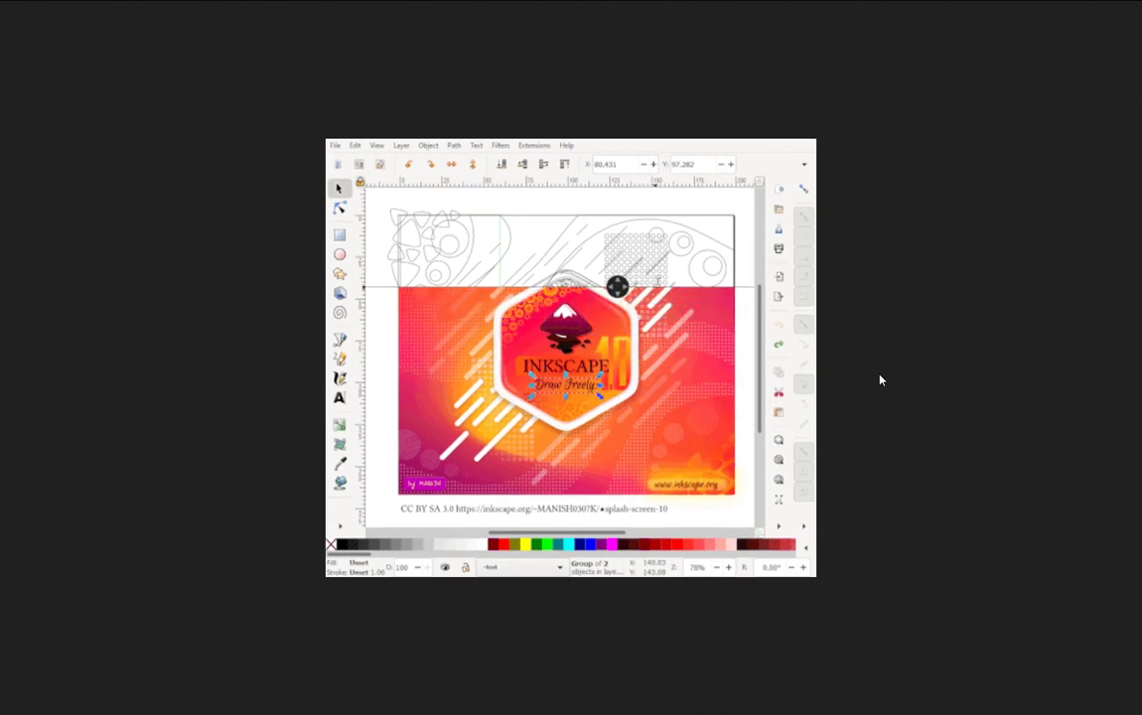
pyautogui.click(880, 379)
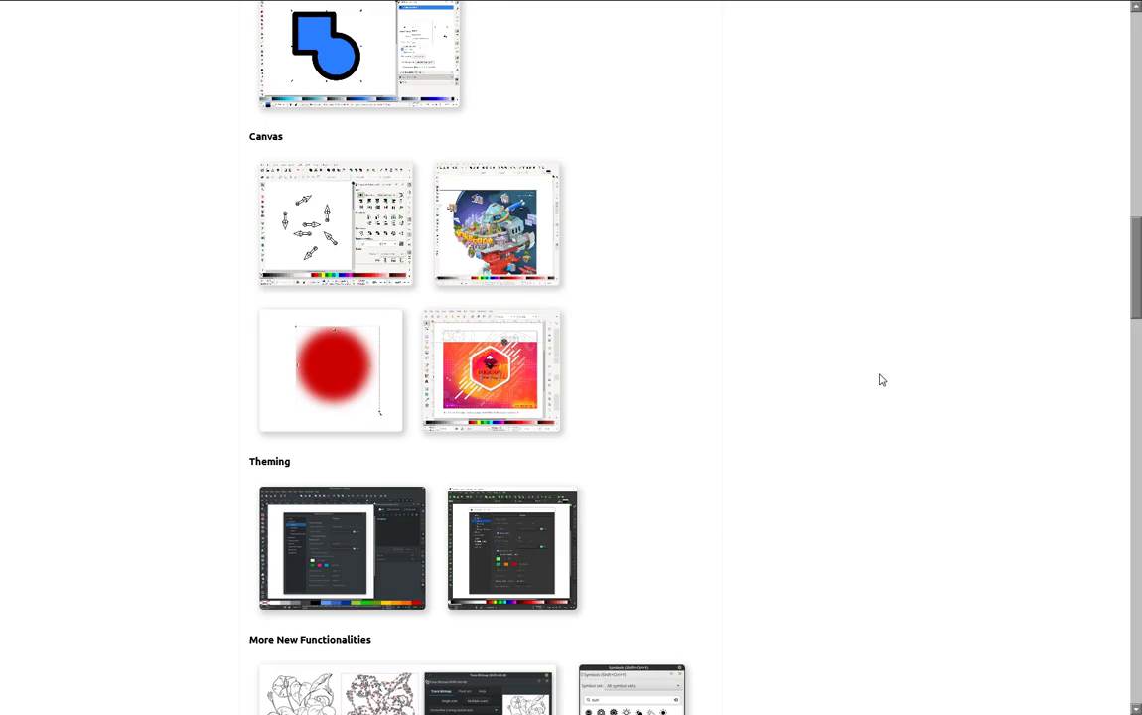
pyautogui.click(492, 479)
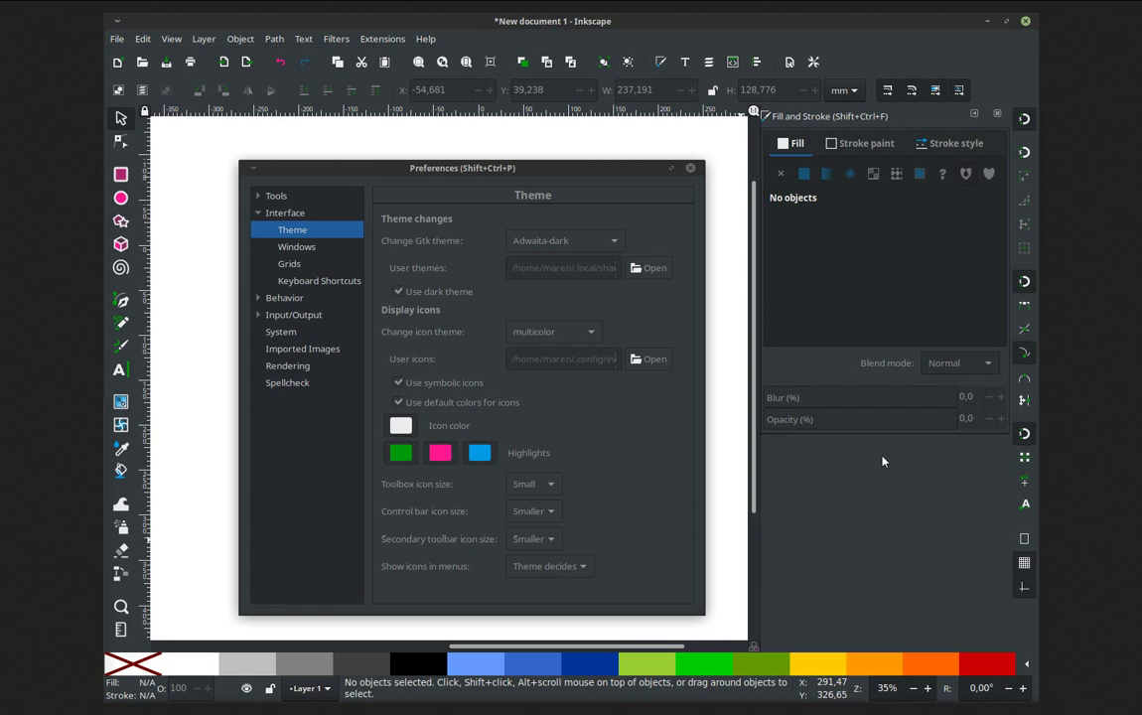
pyautogui.click(882, 461)
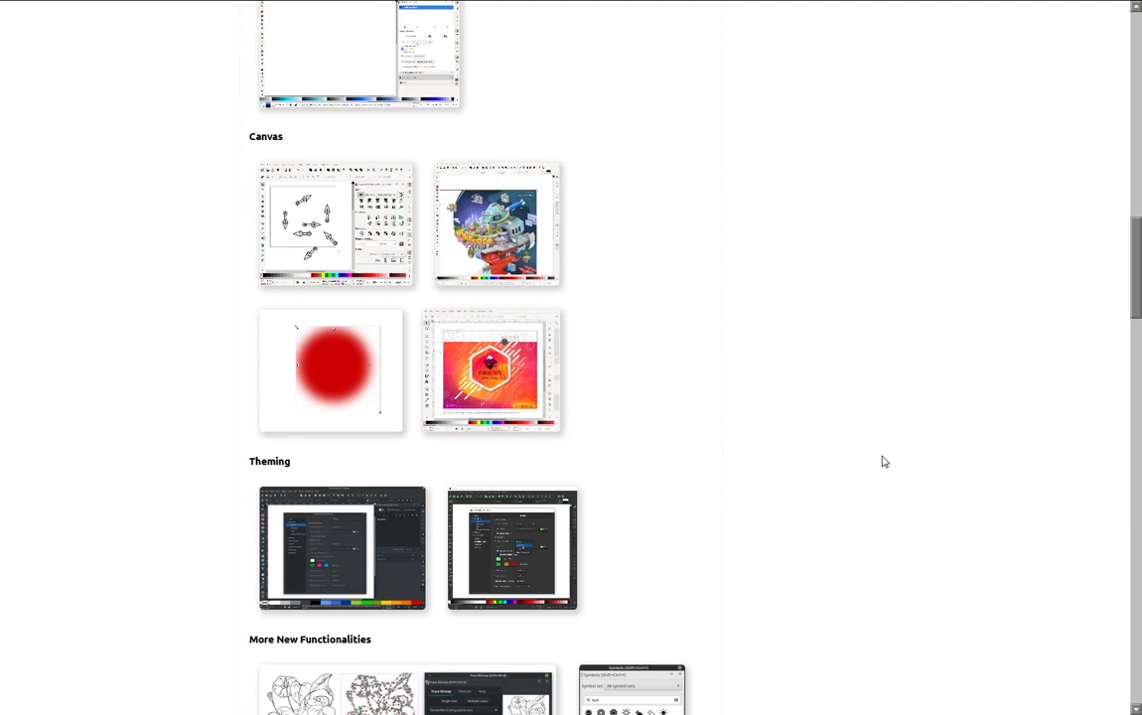
pyautogui.click(538, 543)
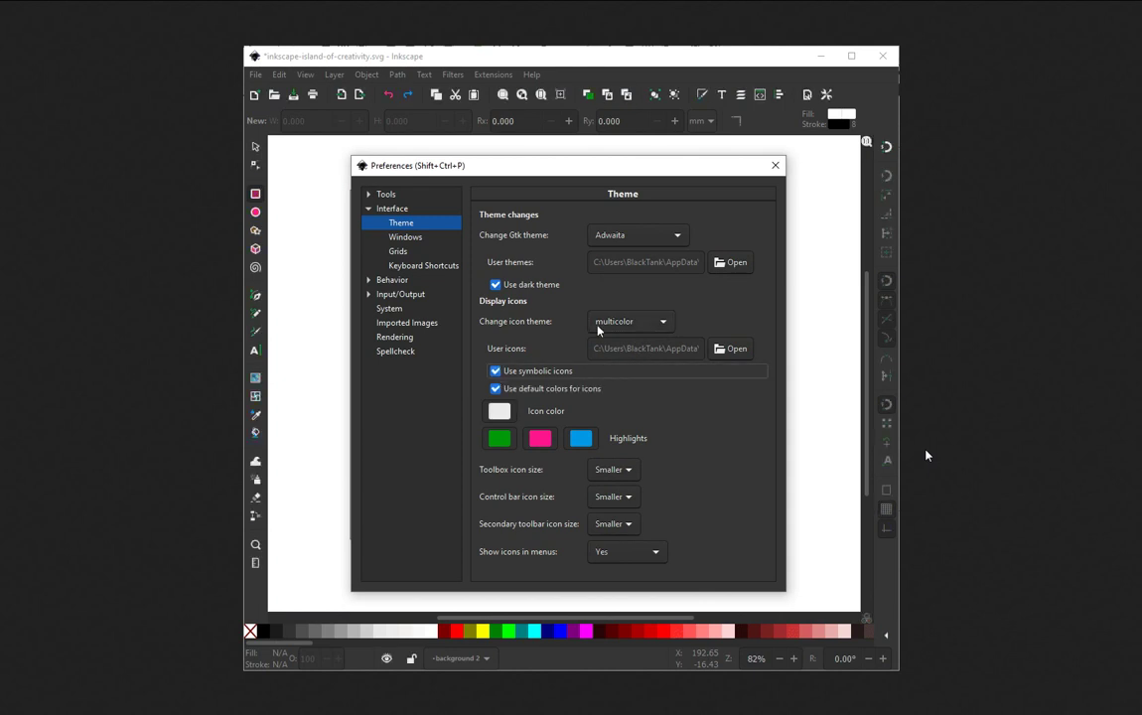
pyautogui.click(926, 455)
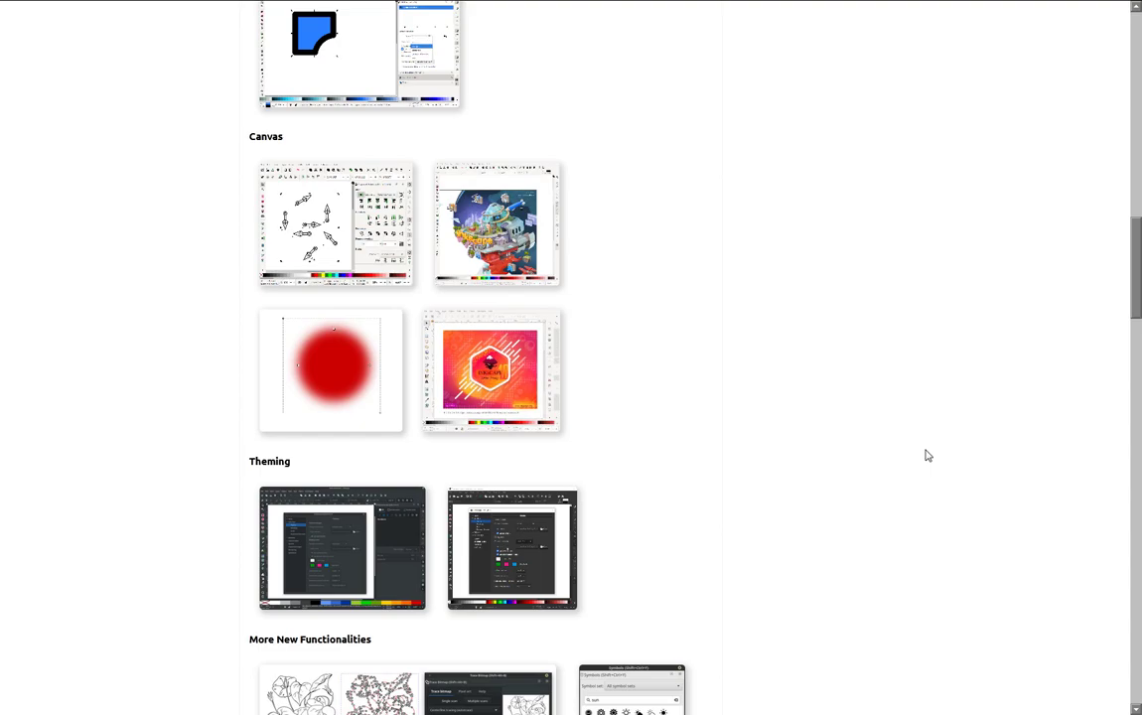
# Step: Scroll down and preview the Trace Bitmap and Symbols search animations enlarged
pyautogui.scroll(-3, 811, 474)
pyautogui.scroll(-2, 811, 475)
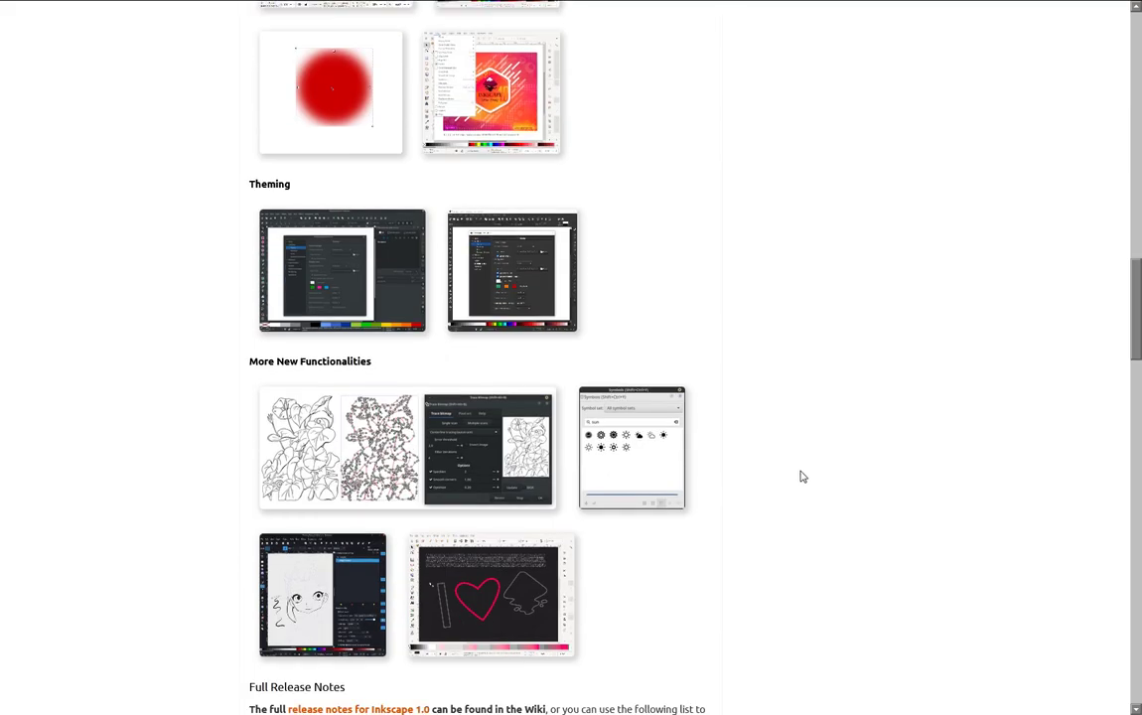
pyautogui.click(348, 479)
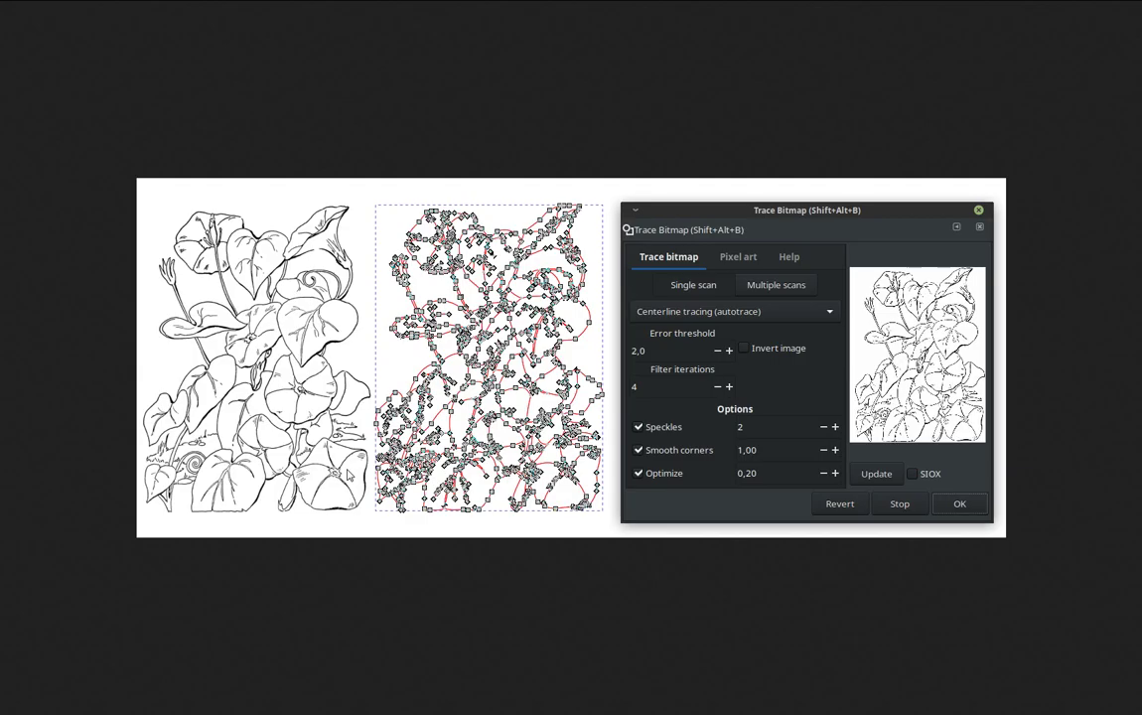
pyautogui.click(500, 605)
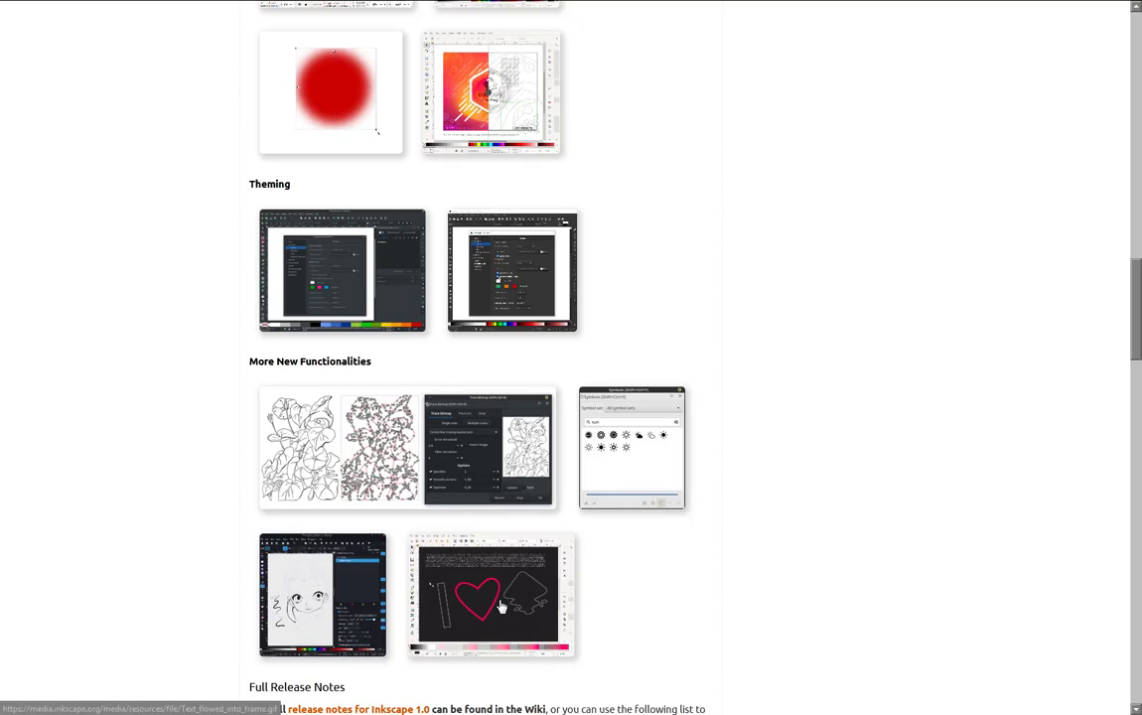
pyautogui.click(637, 463)
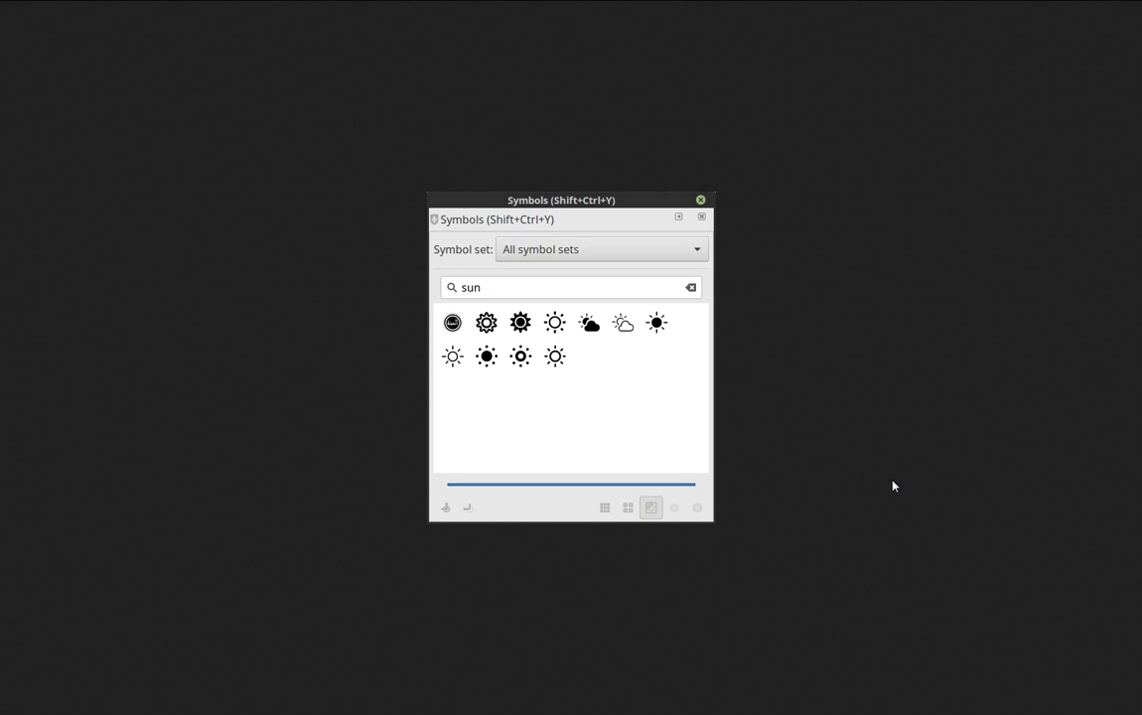
pyautogui.click(893, 486)
# Step: Watch the enlarged Power stroke drawing animation, then close it
pyautogui.click(296, 616)
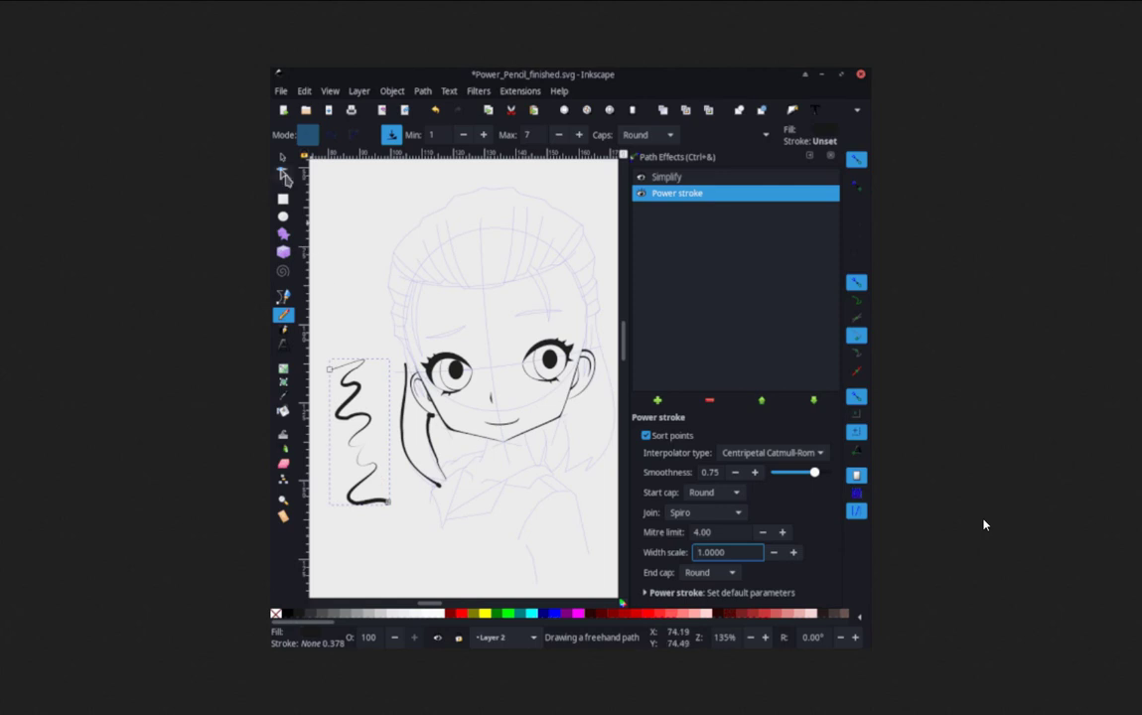
pyautogui.click(984, 525)
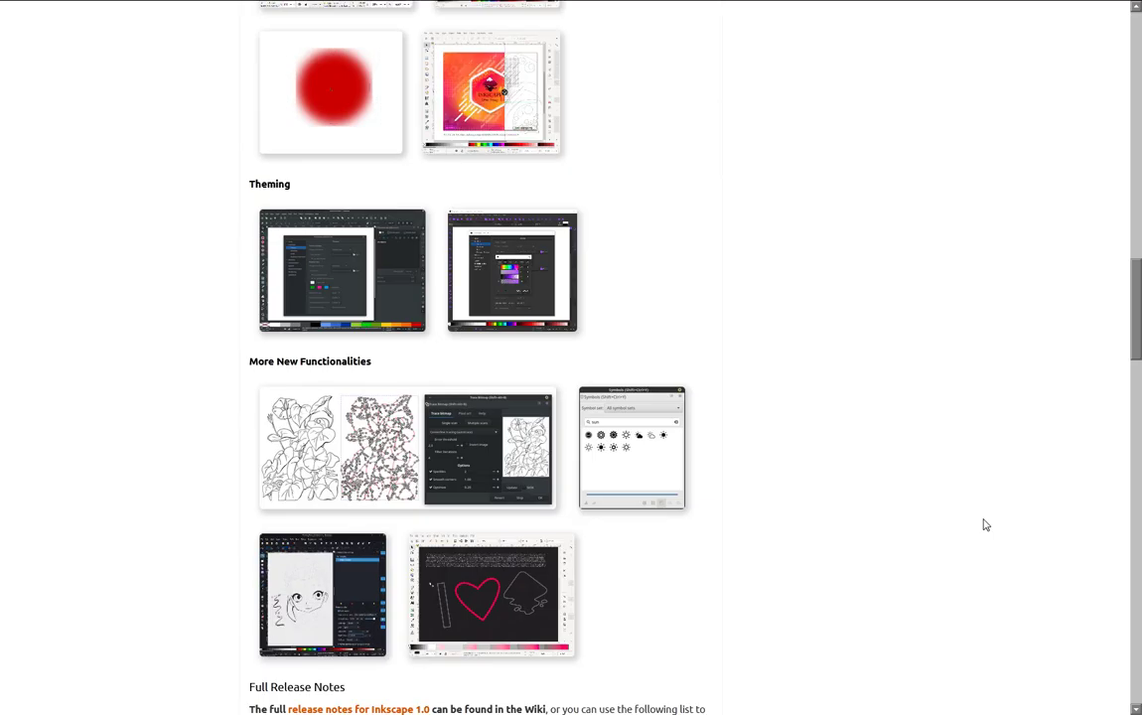
# Step: Preview the heart path animation, then scroll down to the Full Release Notes list
pyautogui.click(457, 613)
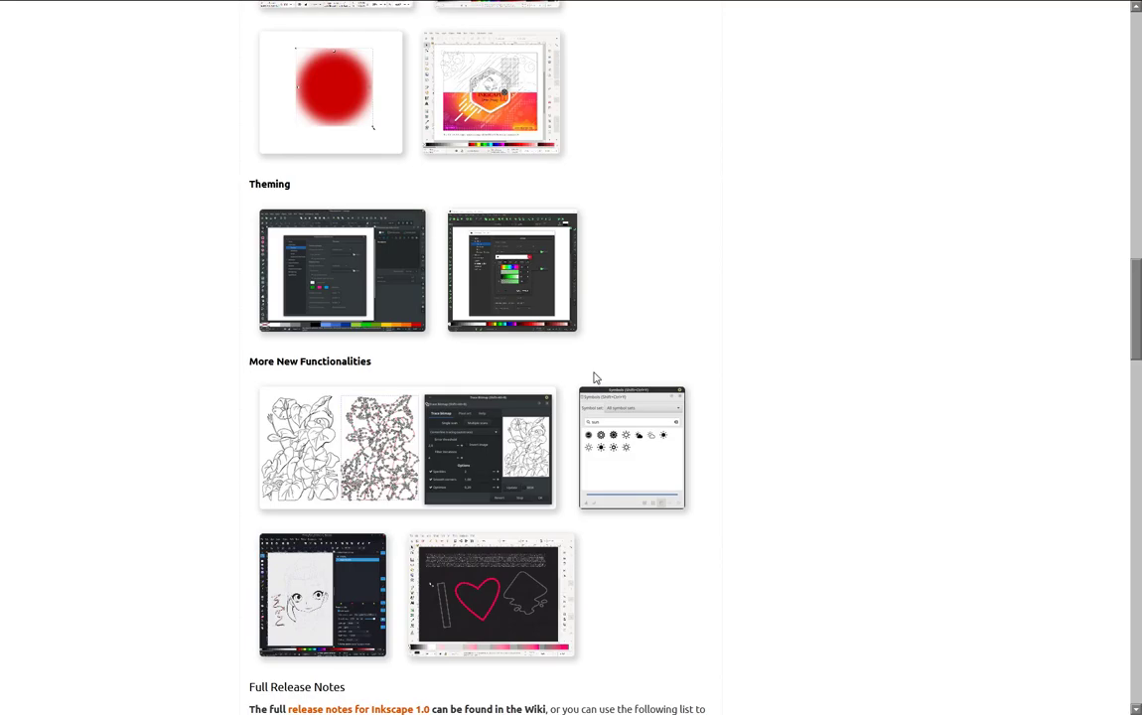
pyautogui.scroll(-1, 595, 377)
pyautogui.scroll(-2, 595, 377)
pyautogui.scroll(-1, 595, 378)
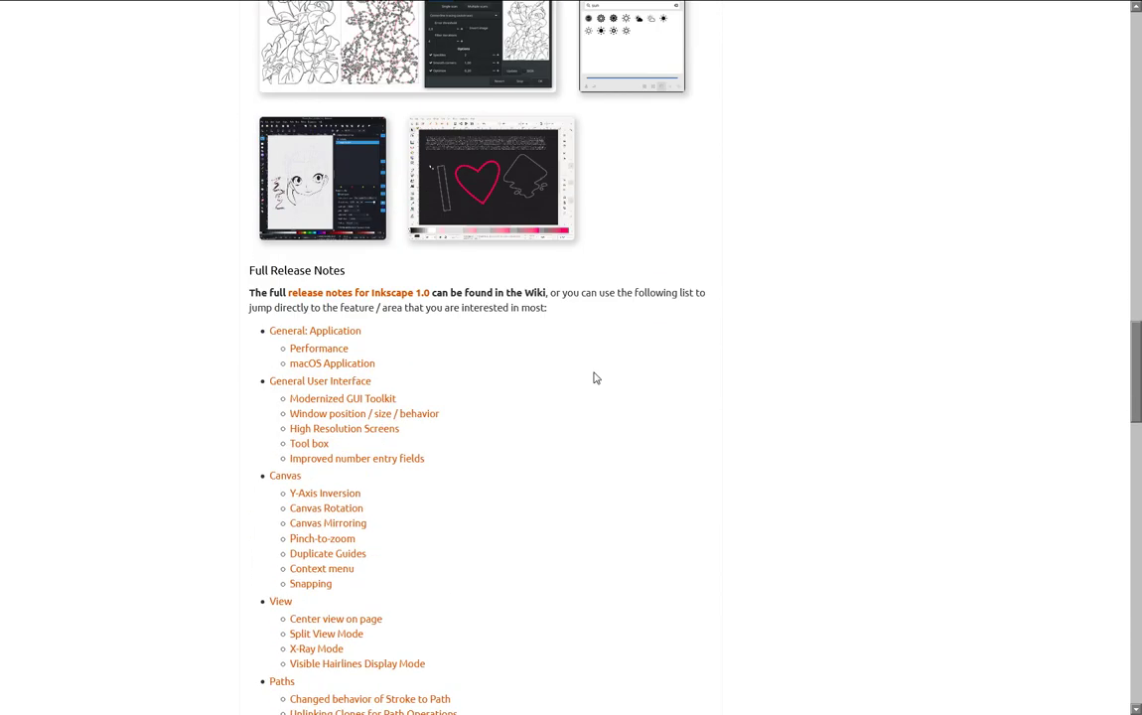